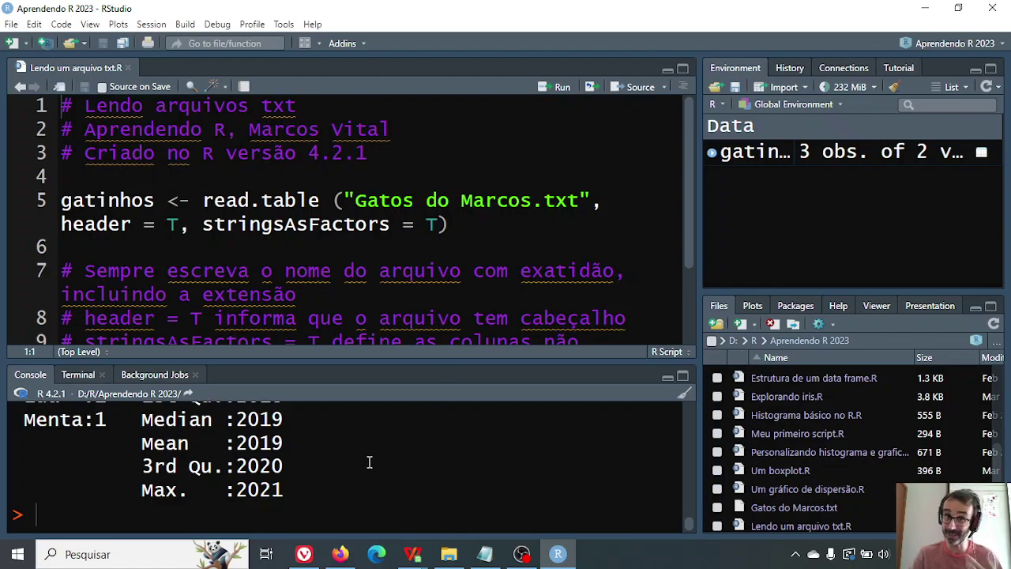
Step: Switch to WPS Office to view the worksheet with the cats' names and years, and return to RStudio
mouse_move(306, 558)
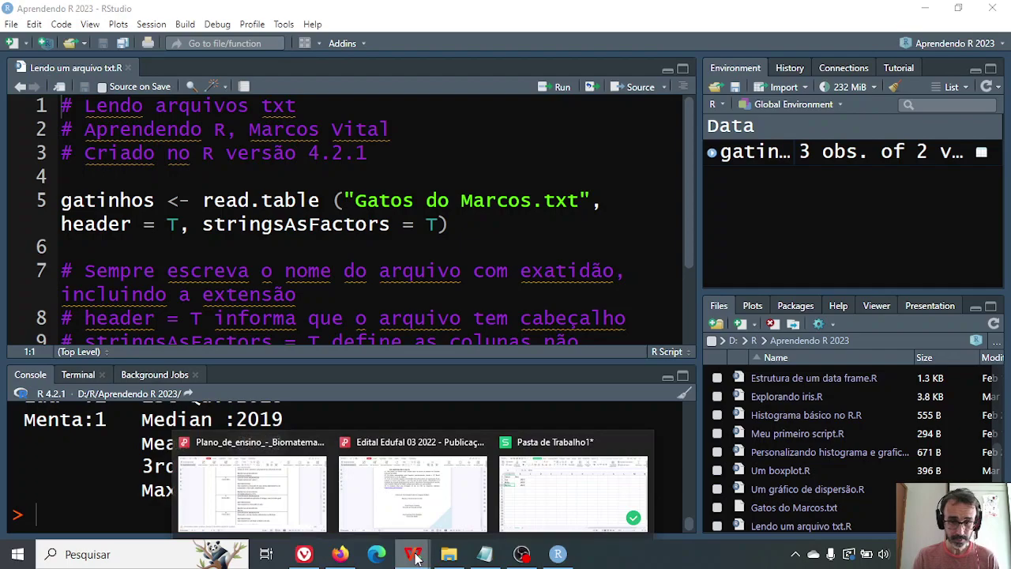
key("alt+Tab")
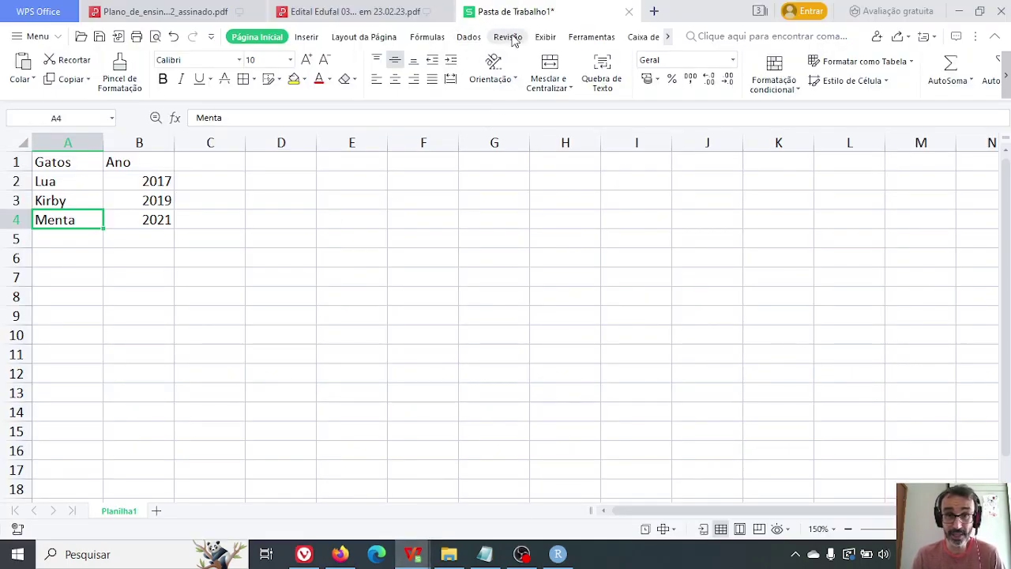
left_click(236, 279)
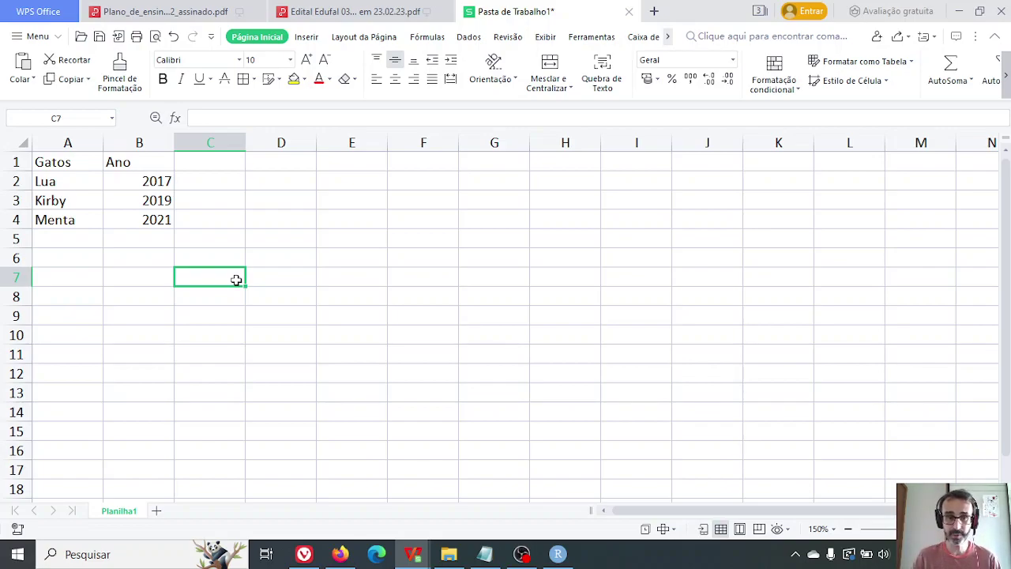
left_click(557, 554)
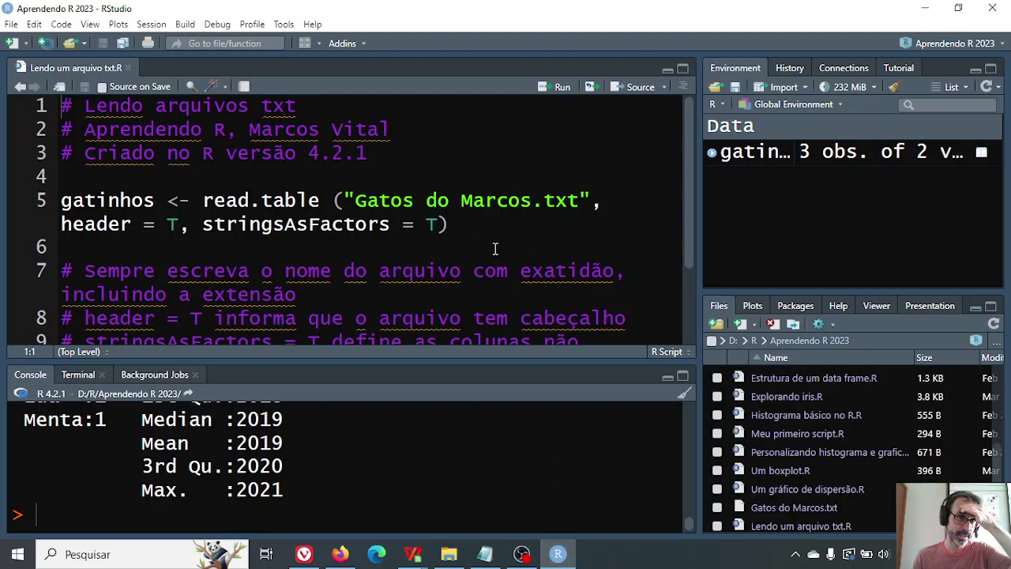
Step: Create a new R script and copy the three header comment lines from "Lendo um arquivo txt.R" into it
left_click(14, 43)
key("Escape")
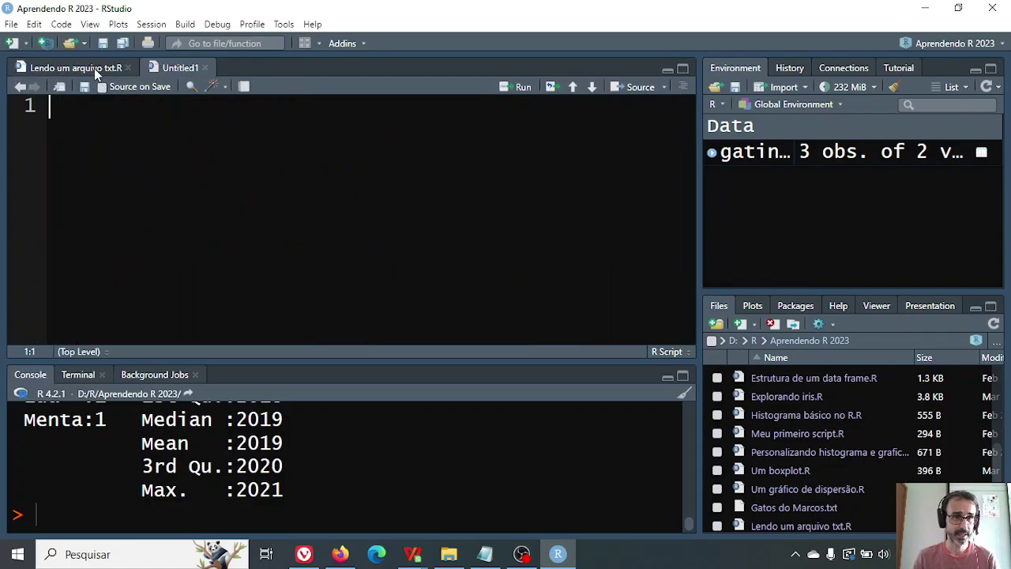
left_click(94, 68)
key("shift+Down")
key("shift+Down")
key("shift+Down")
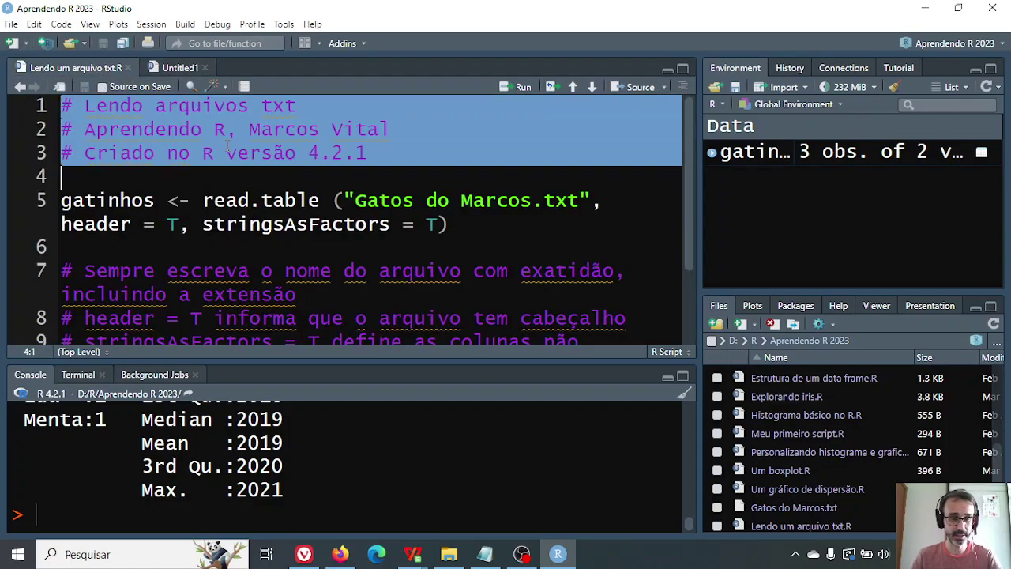
key("ctrl+c")
left_click(180, 68)
key("ctrl+v")
Step: Change the new script's title comment to "# Lendo arquivos csv básicos" and add an empty line below the header
key("Up")
key("Up")
key("Up")
key("ctrl+Right")
key("ctrl+Right")
key("ctrl+Right")
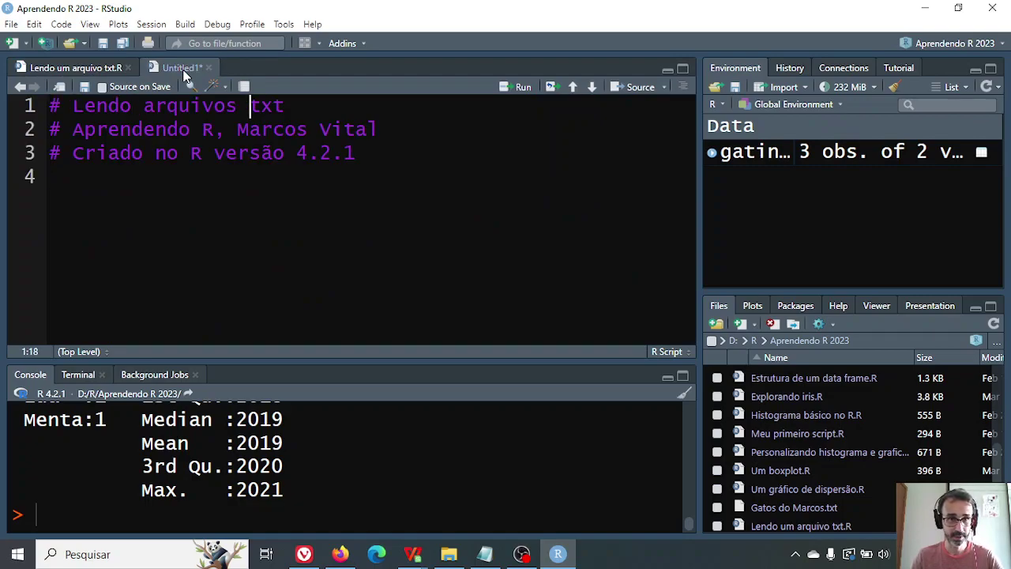
key("shift+End")
type("csv")
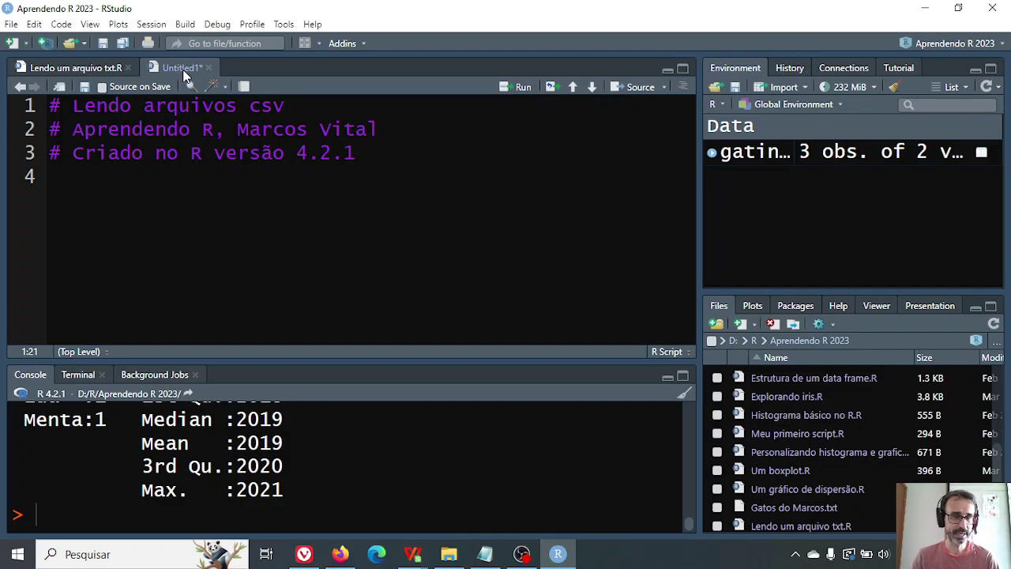
type(" básicos")
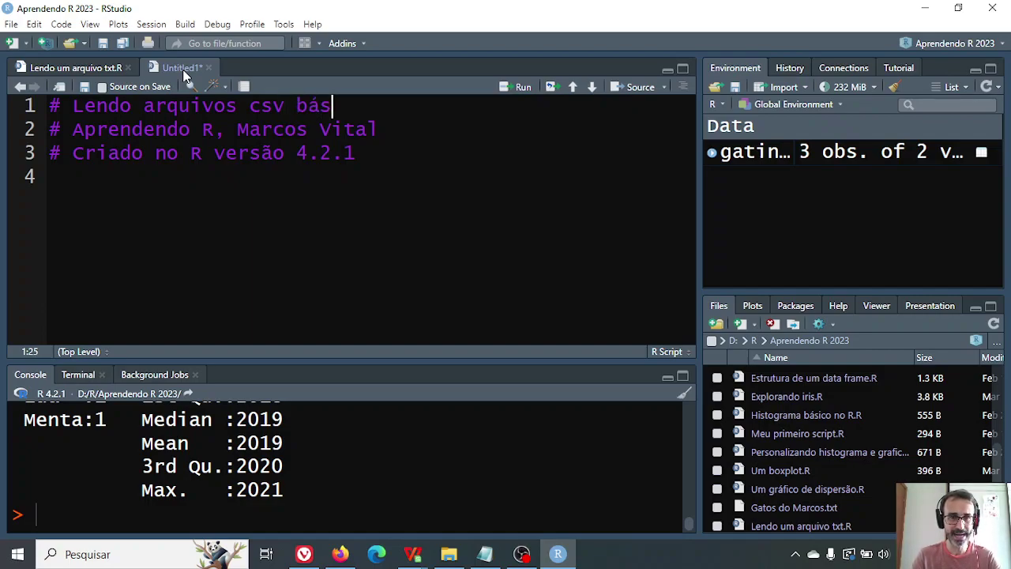
key("Down")
key("Down")
key("Down")
key("Return")
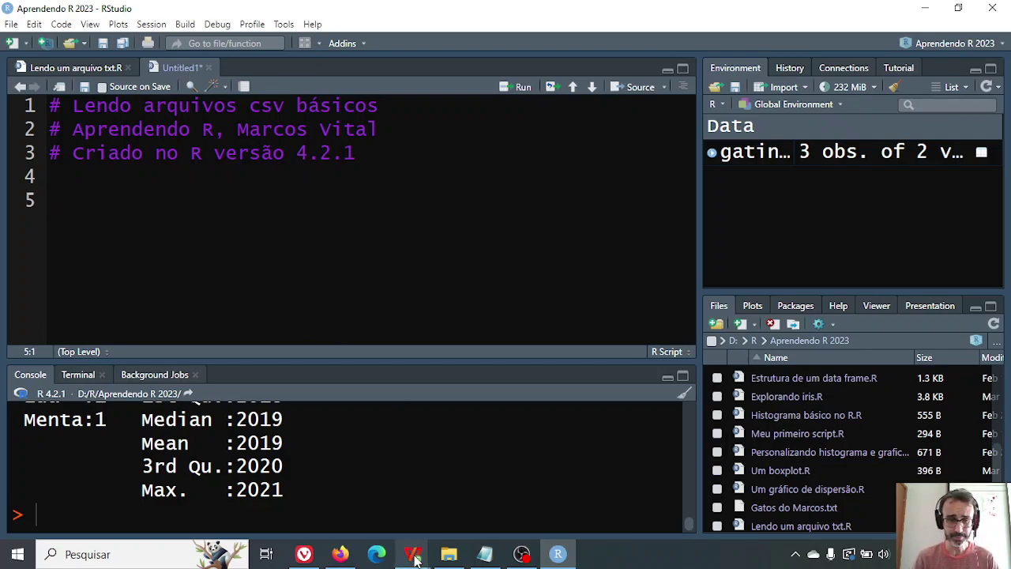
Step: In WPS Office, start saving the workbook into the "Aprendendo R 2023" folder with the file type CSV (Separado por vírgulas)
mouse_move(414, 556)
left_click(582, 470)
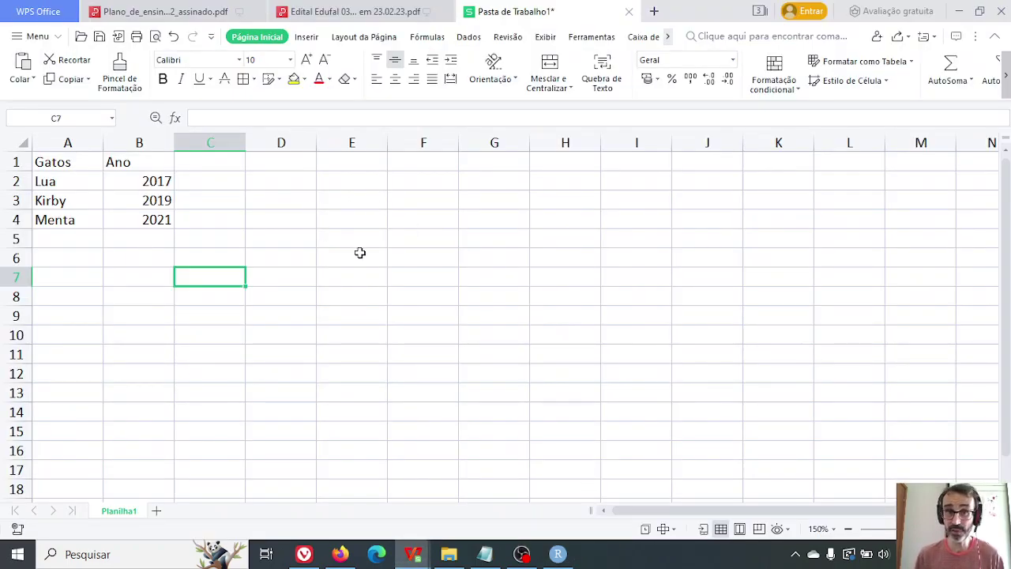
left_click(101, 40)
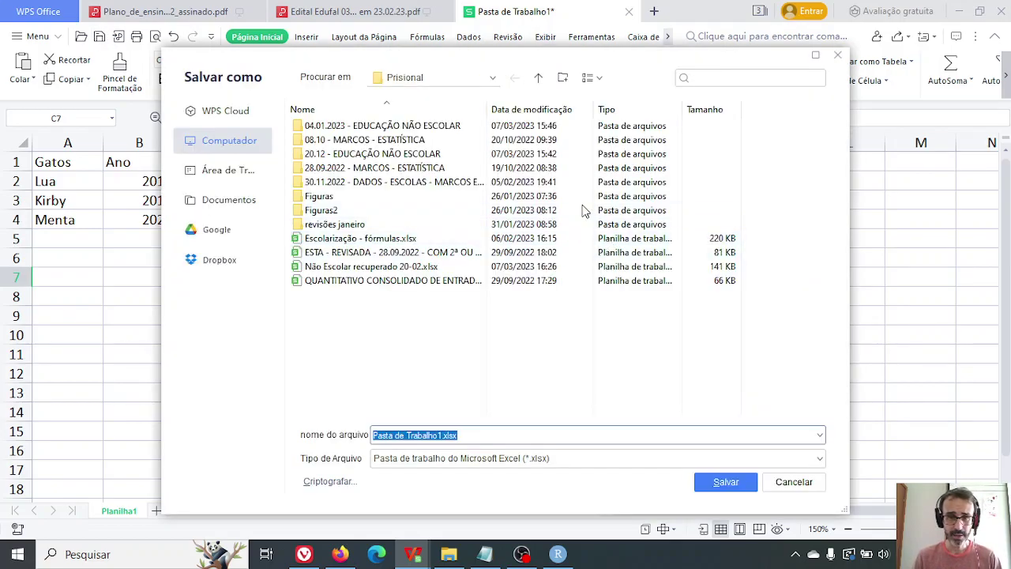
mouse_move(567, 69)
left_mouse_down()
mouse_move(498, 68)
mouse_move(599, 87)
mouse_move(575, 53)
left_mouse_up()
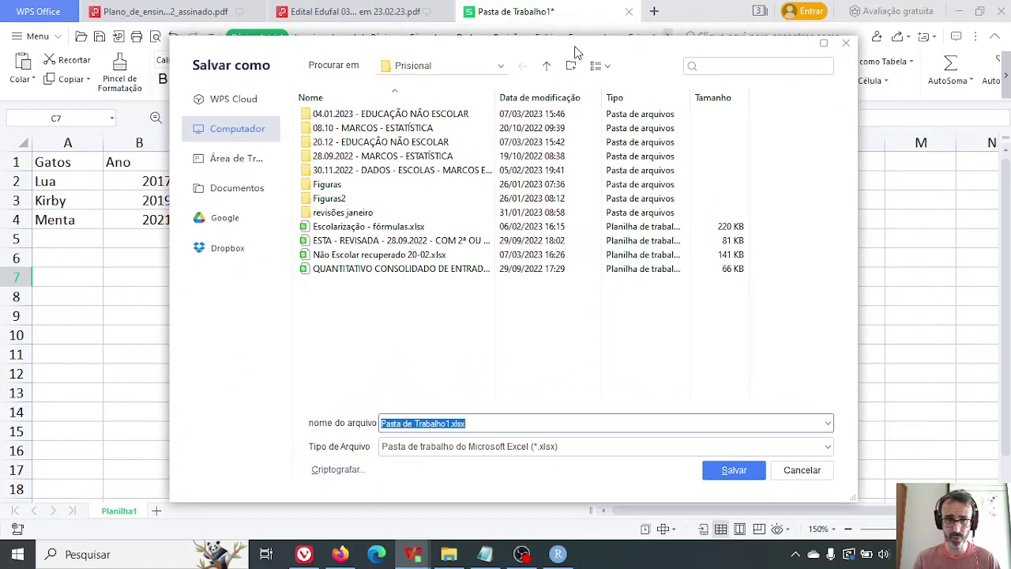
left_click(545, 65)
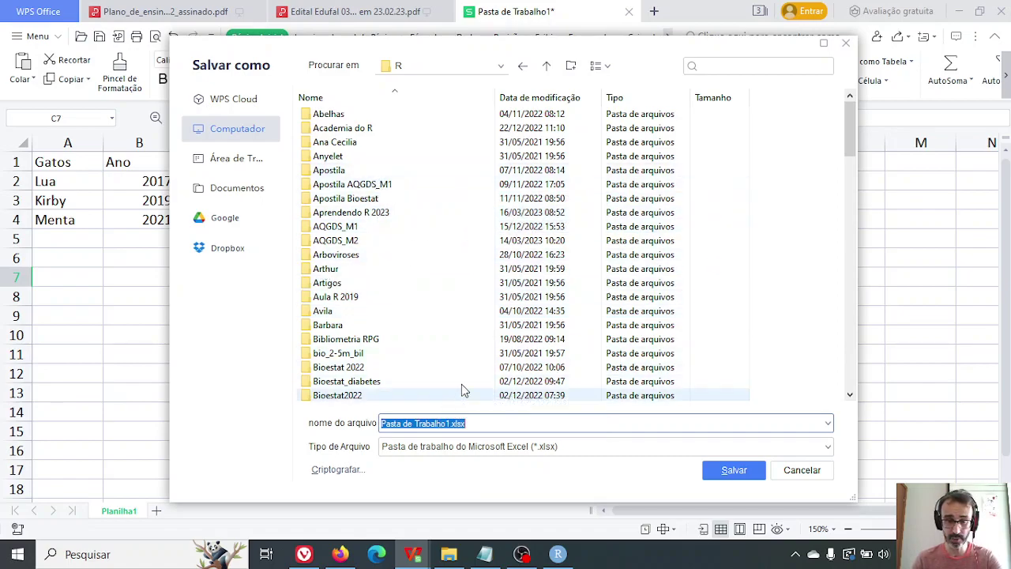
double_click(367, 214)
left_click(515, 451)
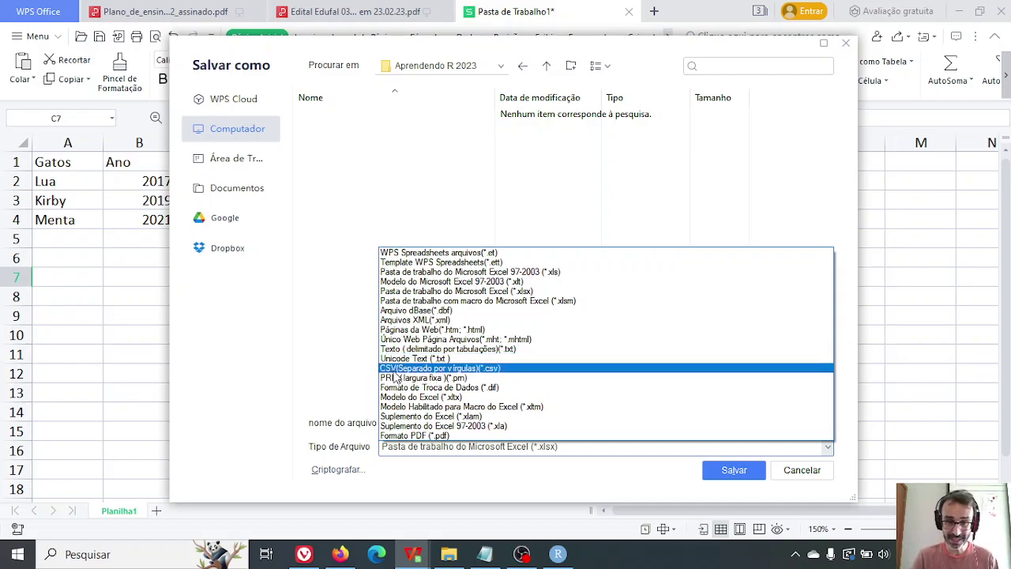
left_click(503, 370)
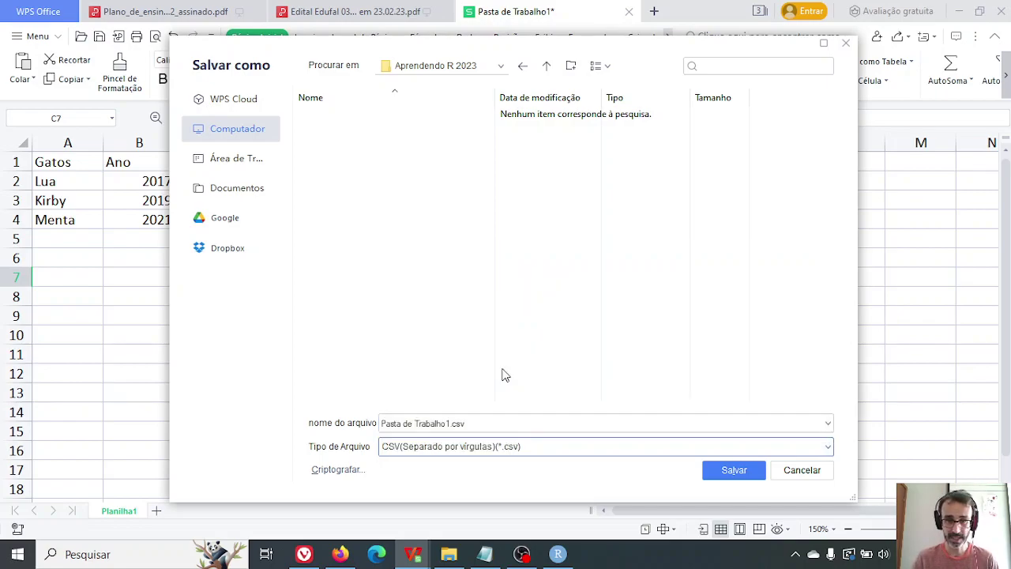
Step: Name the file "Gatos do Marcos.csv" and save it, keeping the CSV format
left_click(508, 424)
left_click(508, 424)
key("Left")
key("Left")
key("Left")
key("Left")
key("ctrl+shift+Left")
key("ctrl+shift+Left")
key("ctrl+shift+Left")
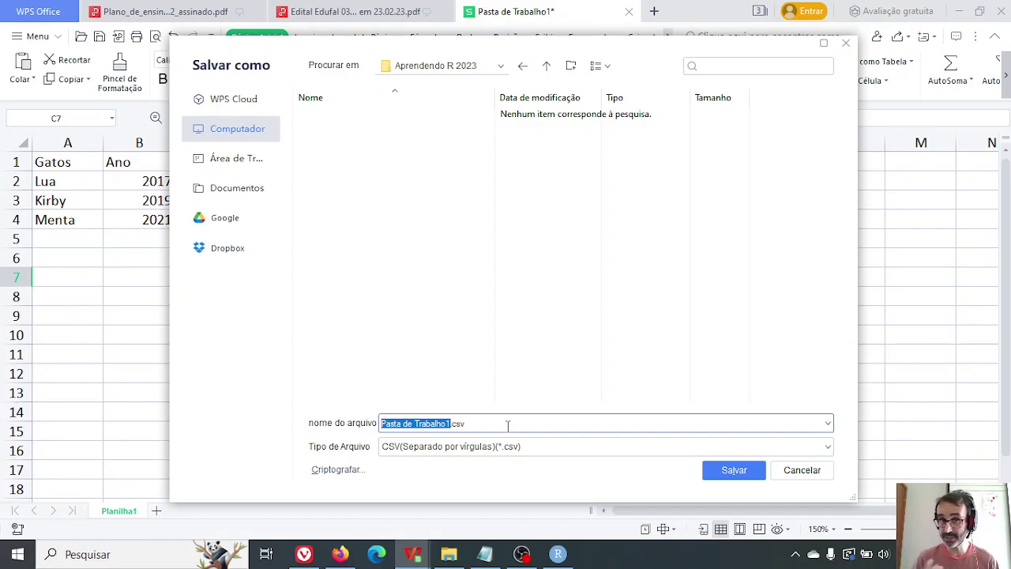
type("Gatos do ")
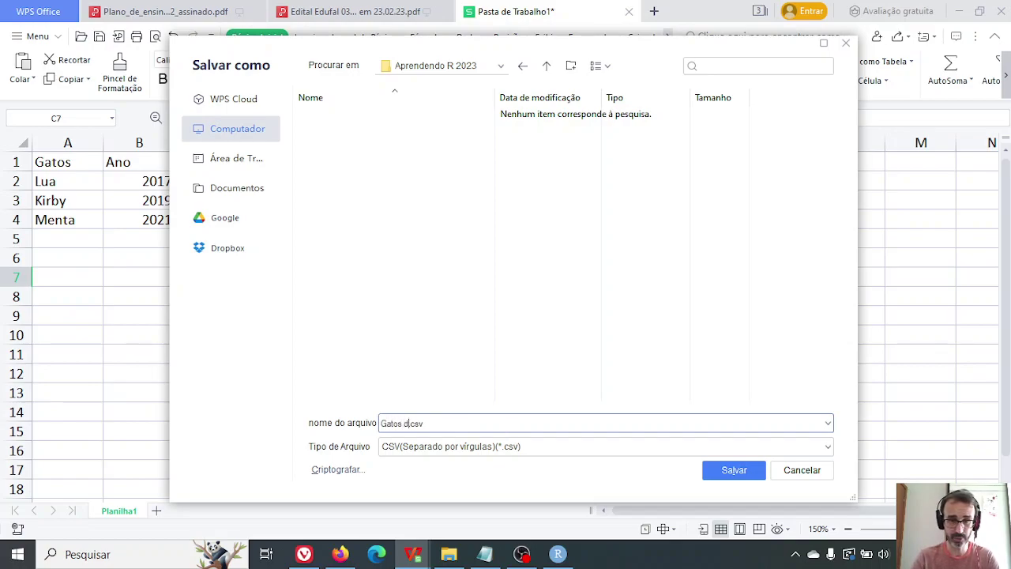
type("Marcos")
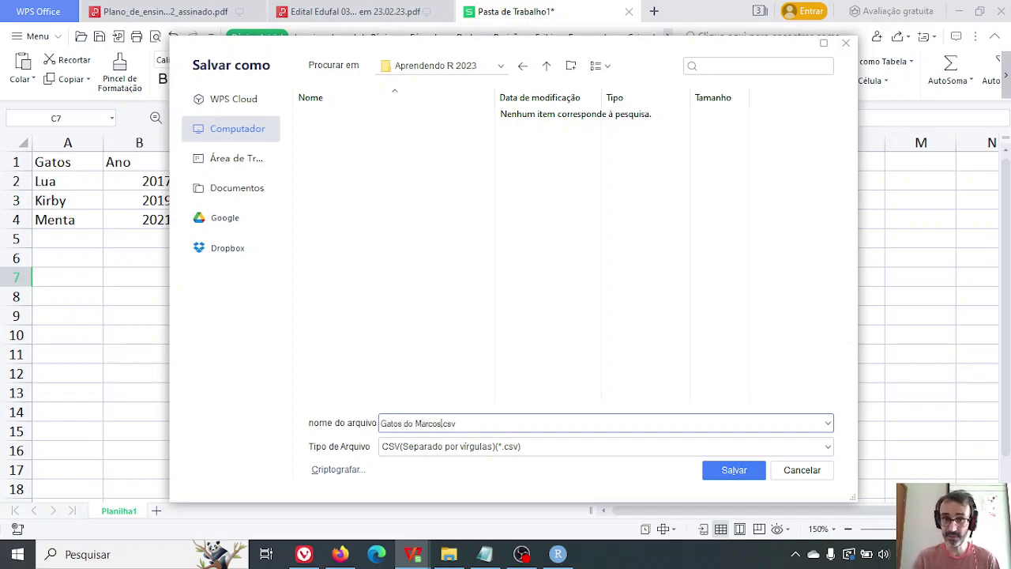
left_click(734, 471)
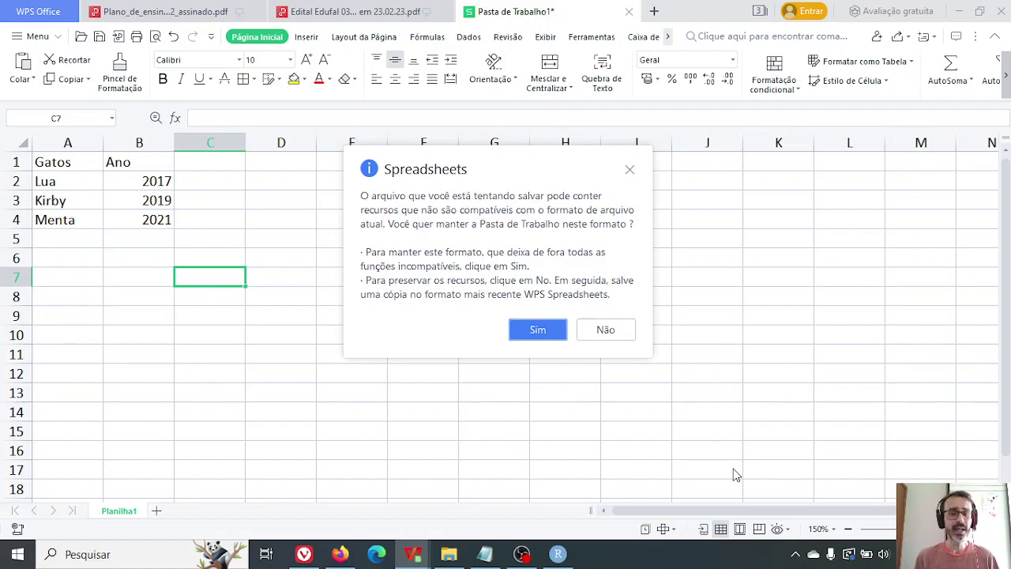
left_click(538, 330)
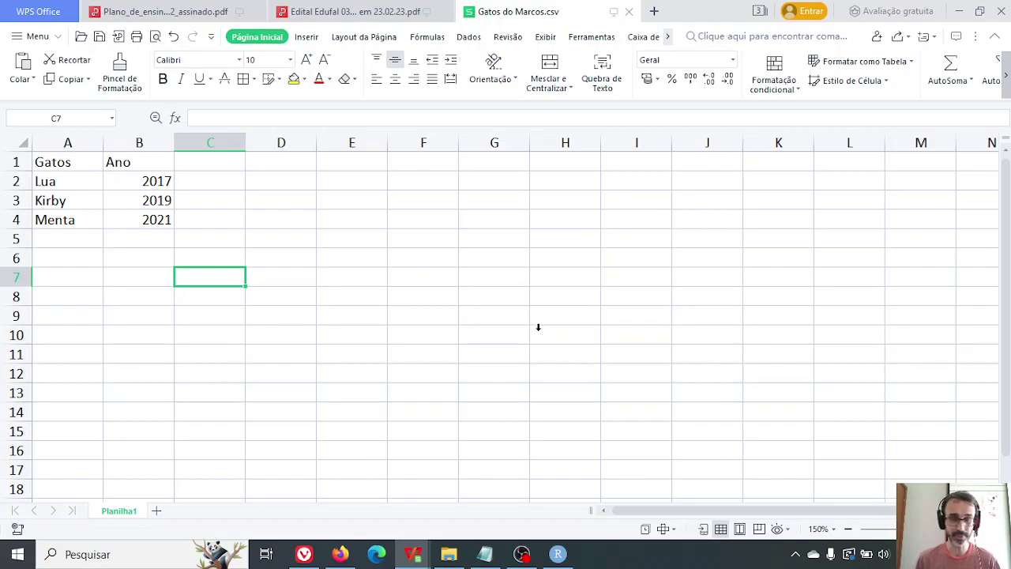
Step: Close the saved CSV workbook and minimize WPS Office to return to RStudio
left_click(225, 220)
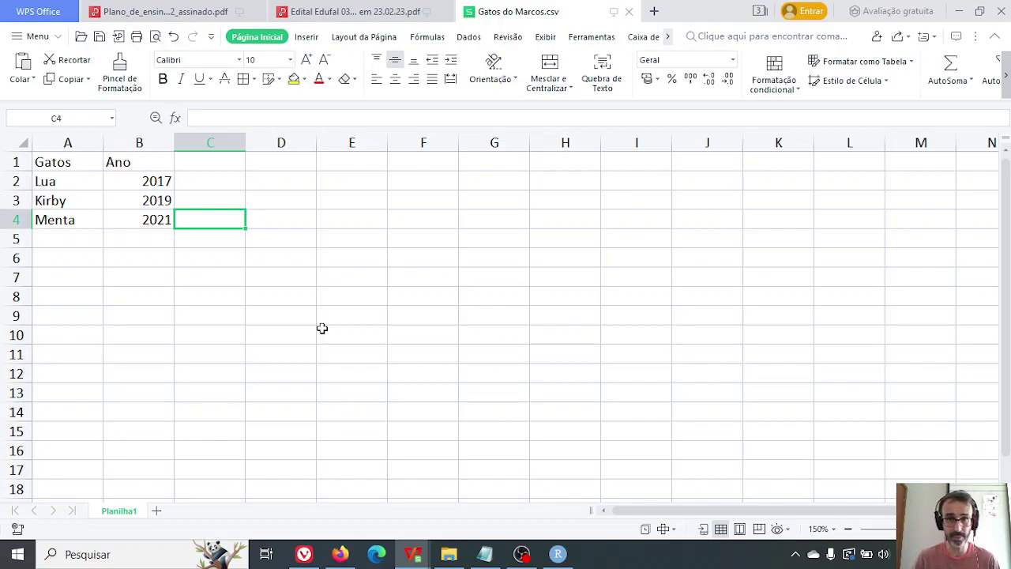
left_click(630, 13)
left_click(959, 11)
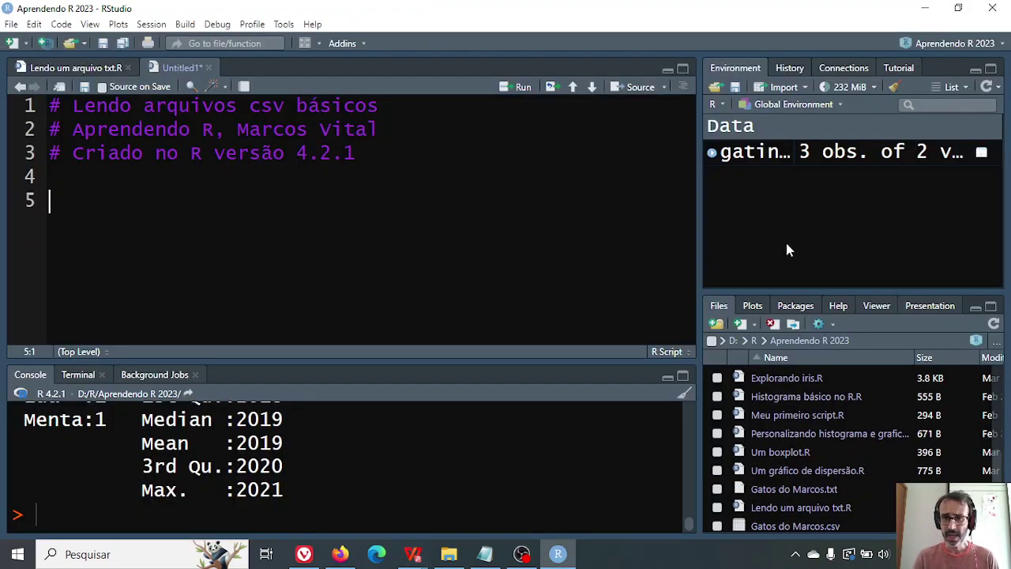
Step: Clear all objects from the R environment
left_click(896, 92)
left_click(482, 325)
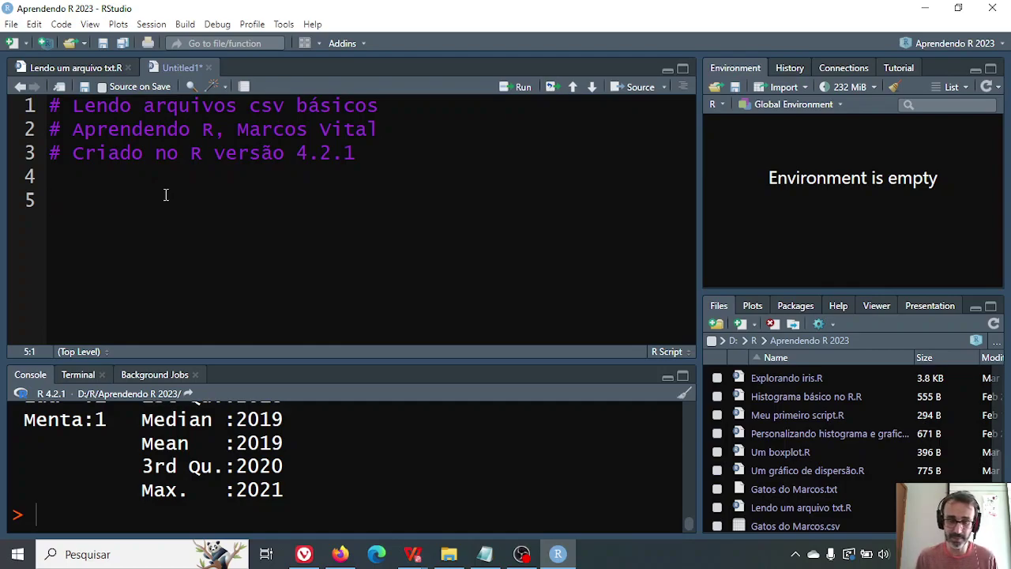
Step: In File Explorer, open "Gatos do Marcos.csv" with Bloco de notas, examine how its columns are separated, and close it
left_click(448, 553)
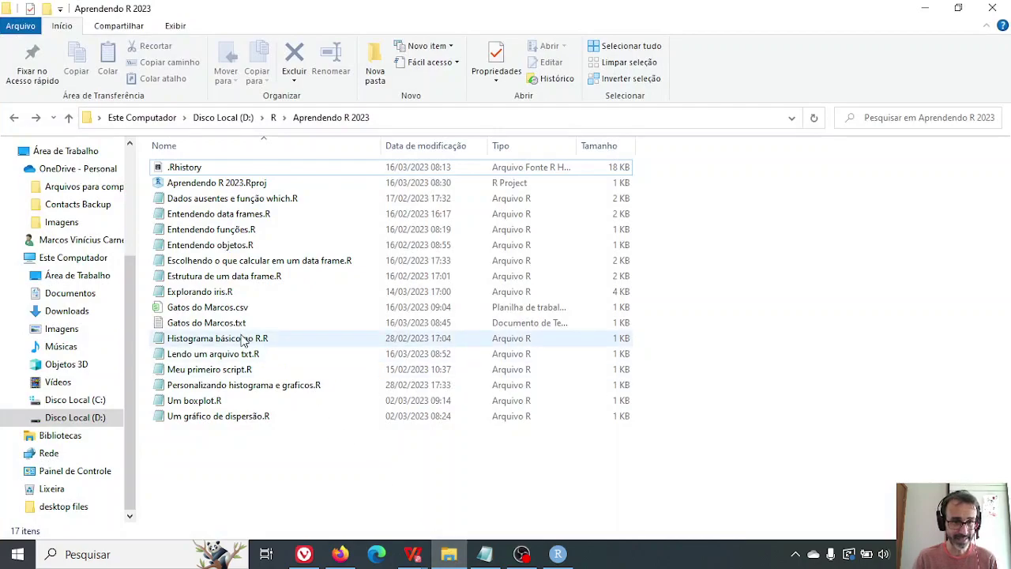
left_click(261, 307)
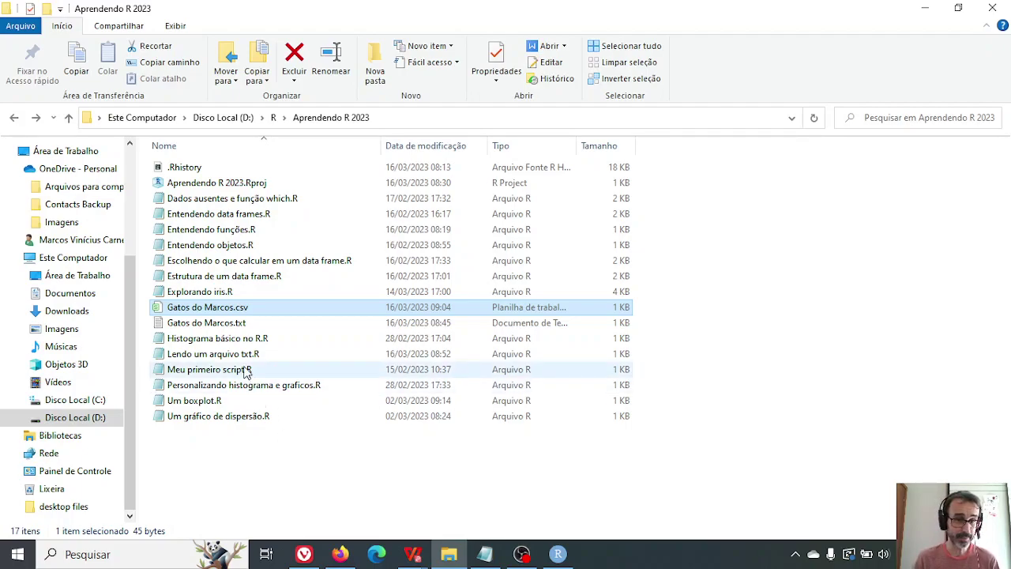
right_click(221, 314)
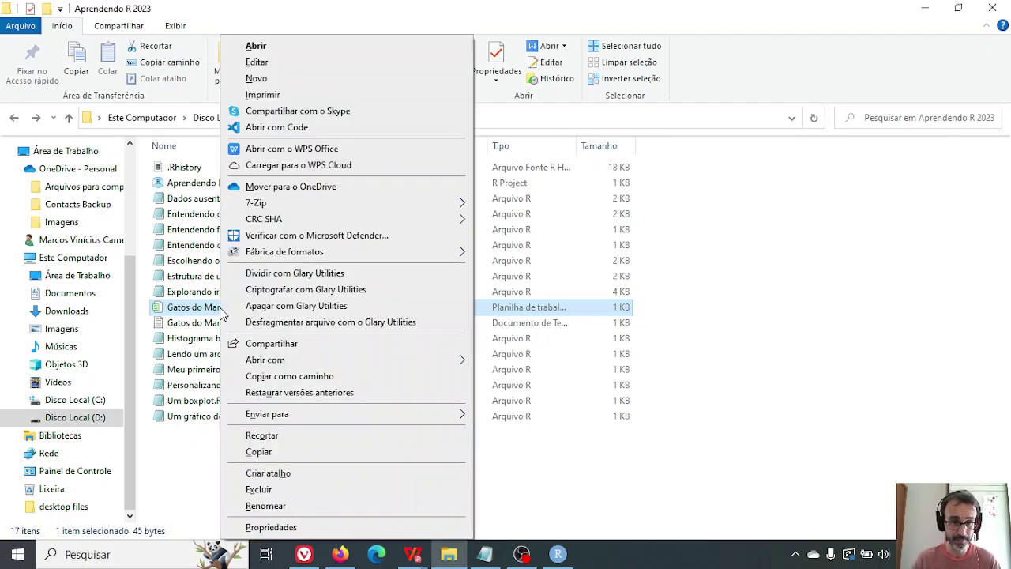
mouse_move(320, 361)
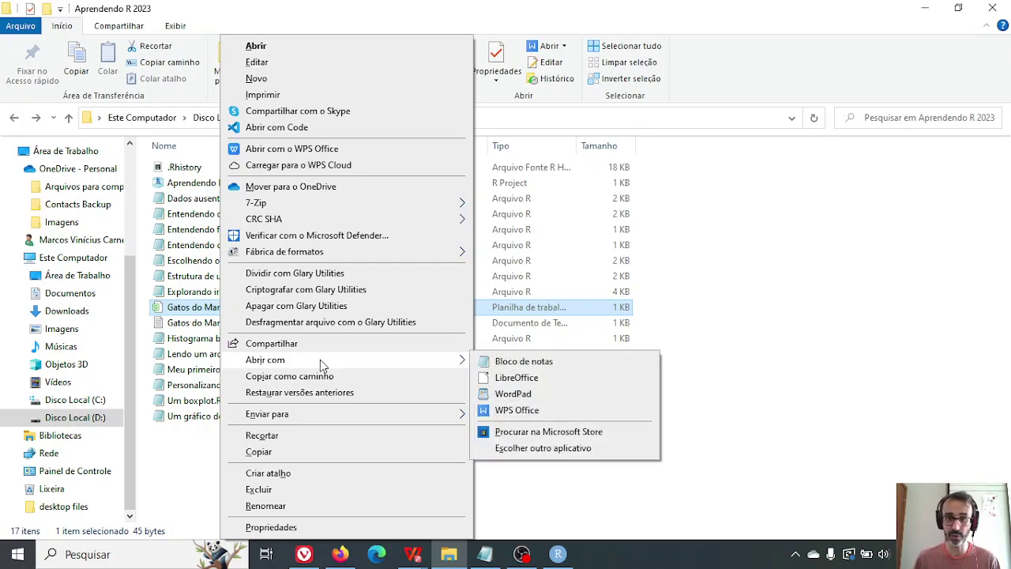
left_click(530, 363)
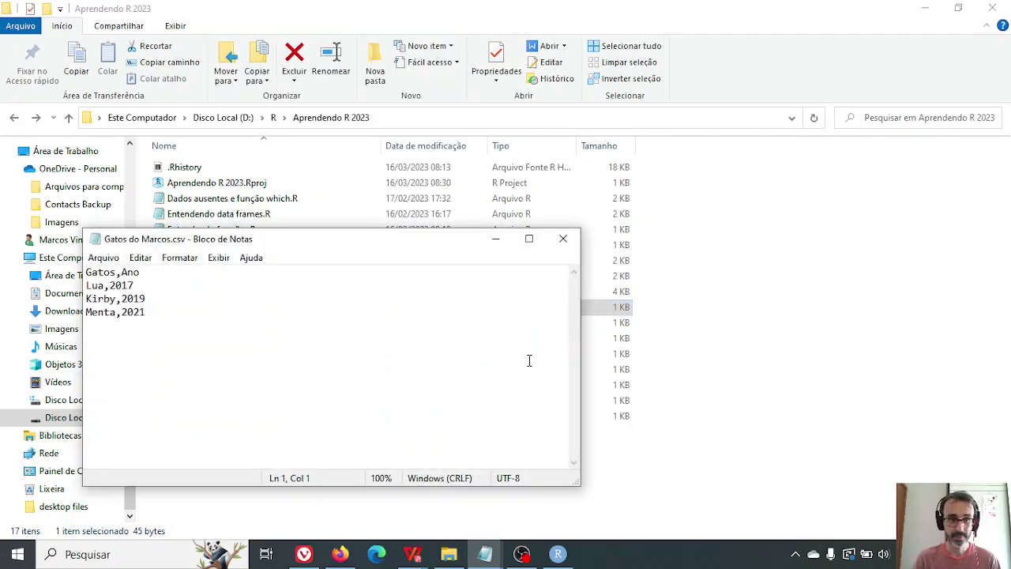
left_click_drag(346, 245, 485, 202)
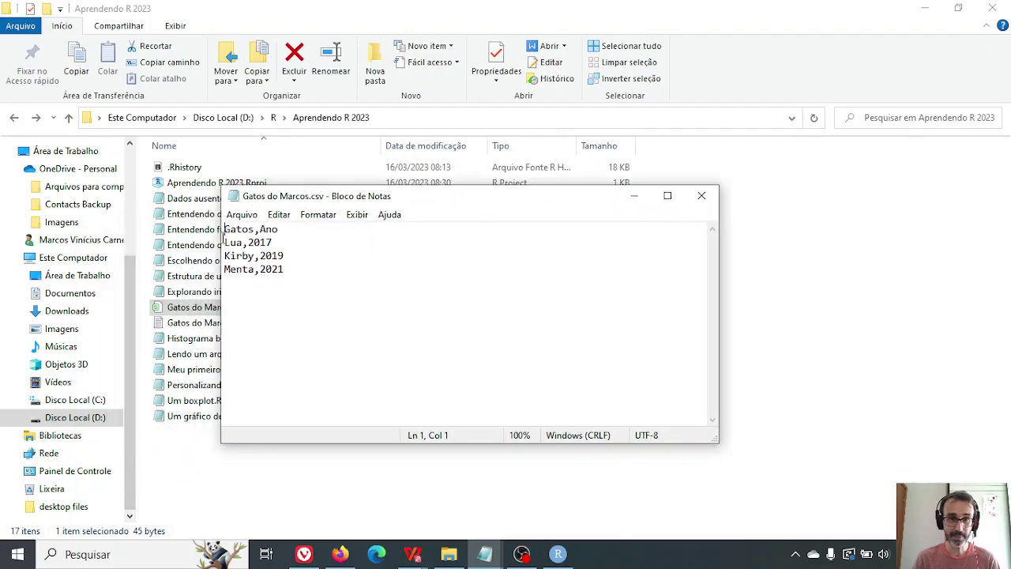
left_click(255, 230)
left_click(259, 230)
left_click(347, 244)
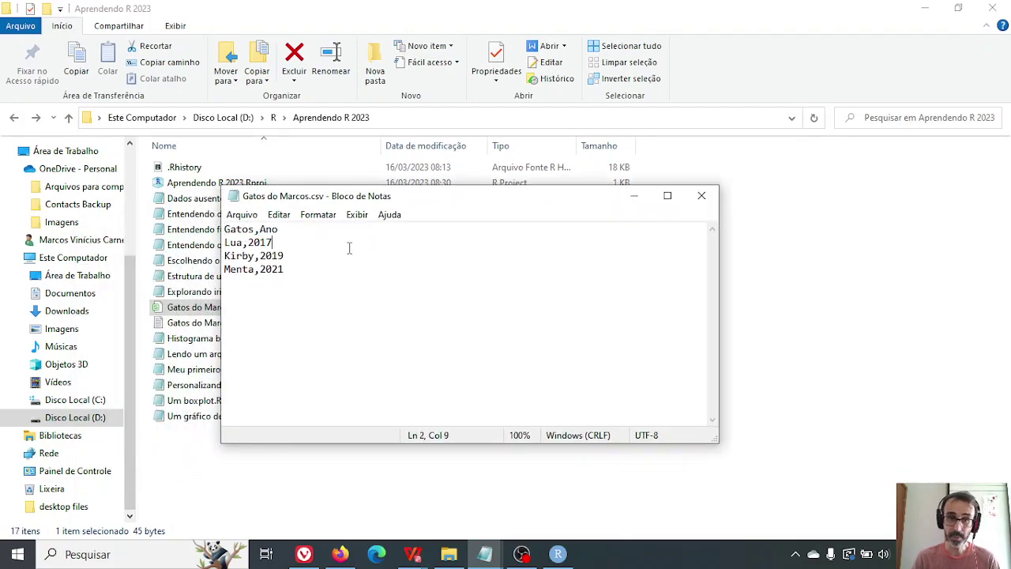
left_click(701, 195)
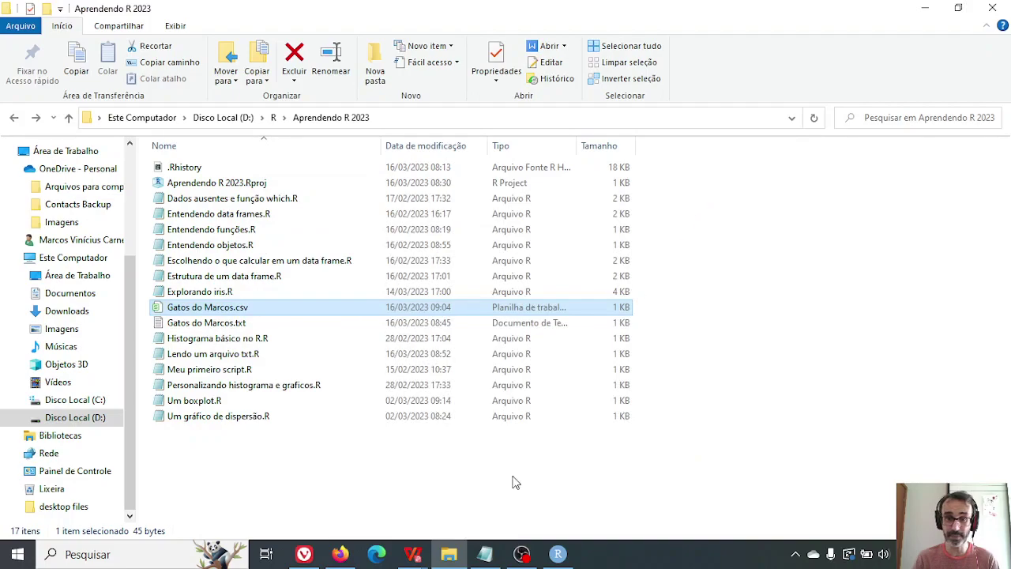
Step: Switch back to RStudio and begin a read.csv assignment to the object gatinhos on line 5 of the new script
left_click(558, 554)
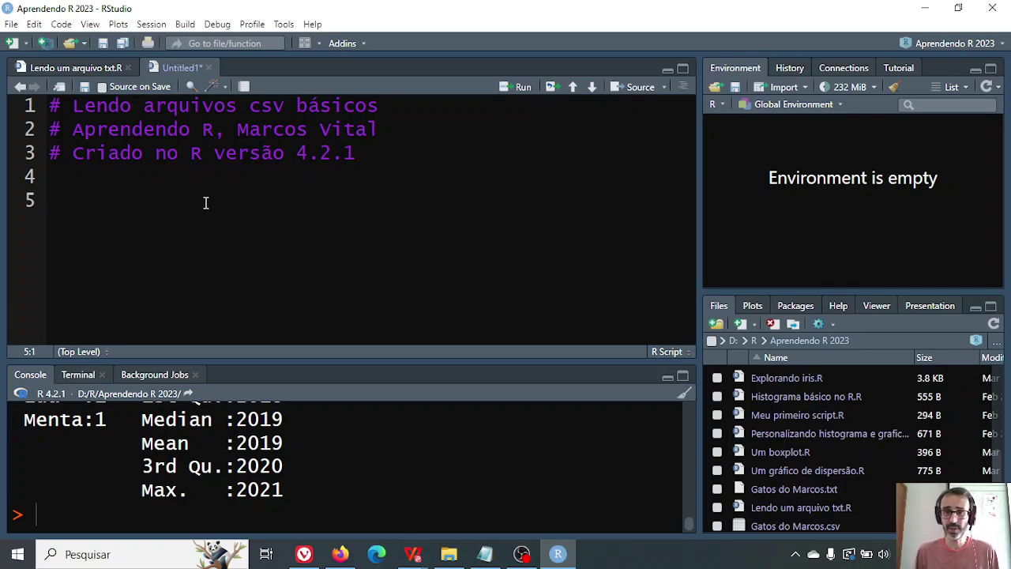
left_click(83, 67)
left_click(183, 66)
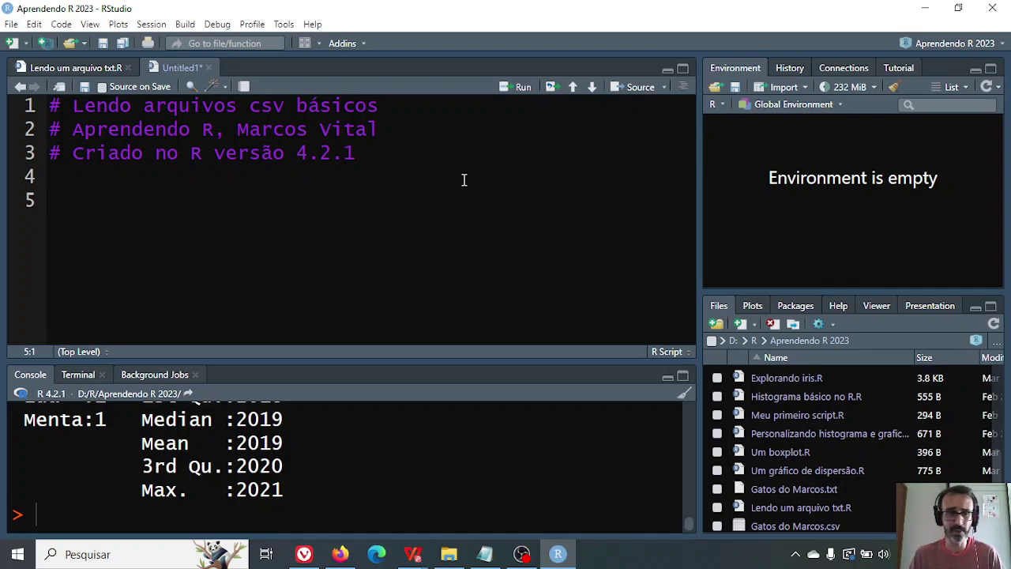
type("gatinhos <- read.cs")
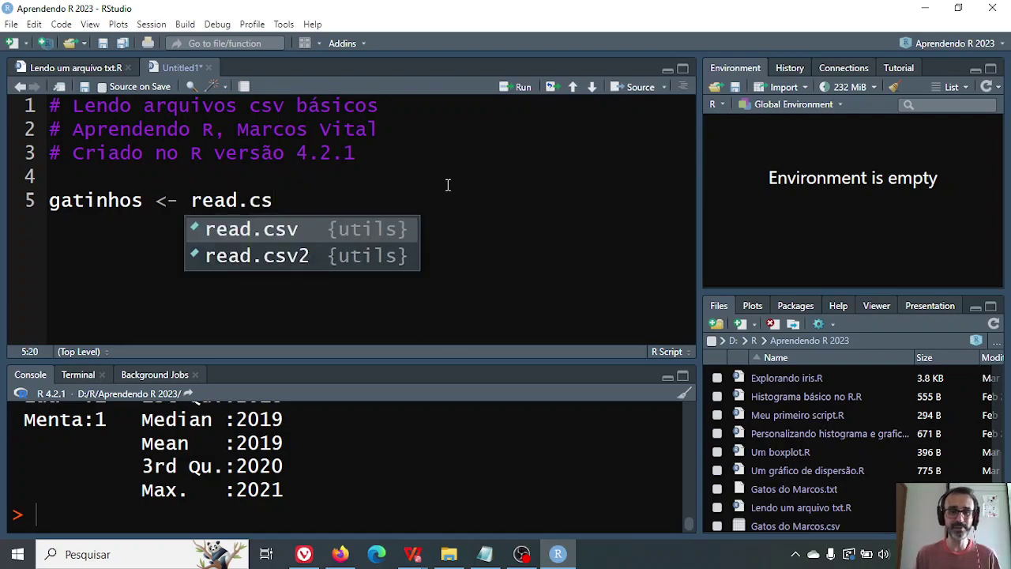